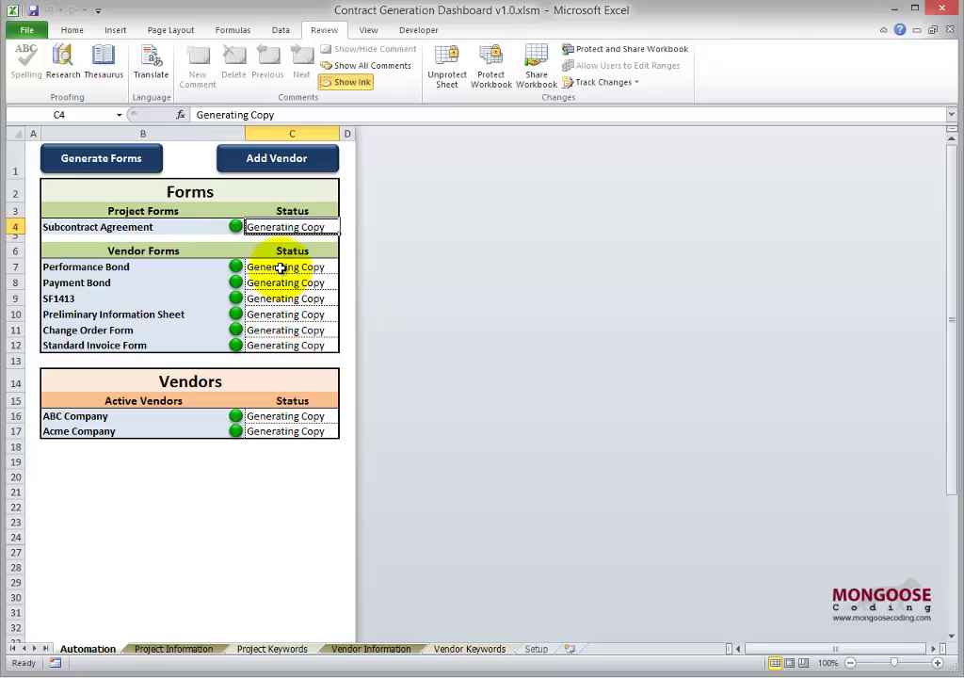
- Switch SF1413, Preliminary Information Sheet, Change Order, Standard Invoice and Acme Company to not generate copies
drag(279, 266, 269, 357)
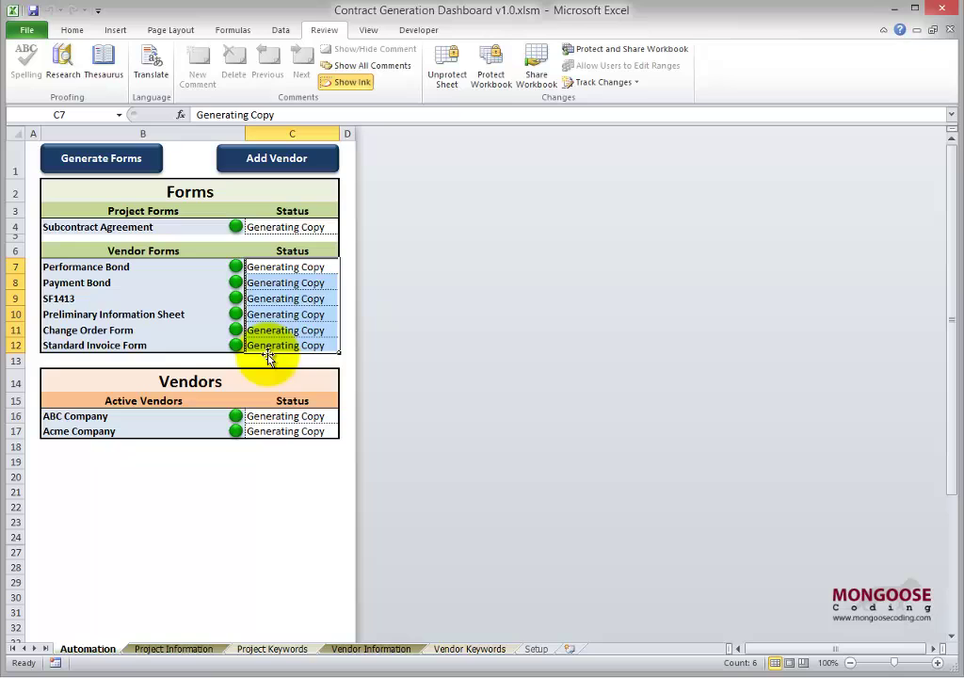
click(256, 267)
click(236, 299)
click(236, 313)
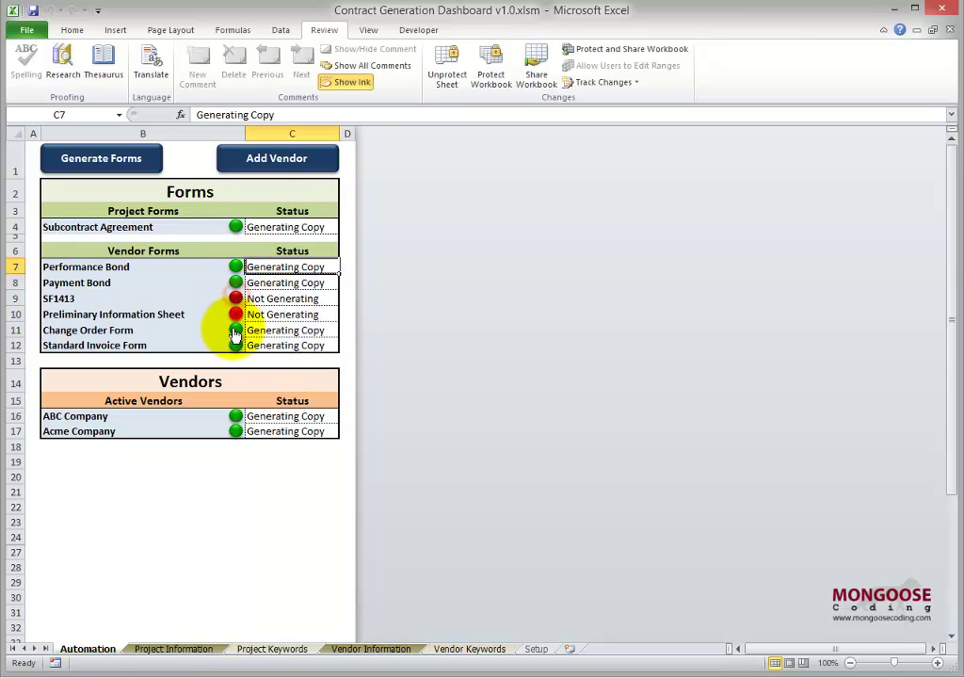
click(235, 330)
click(235, 345)
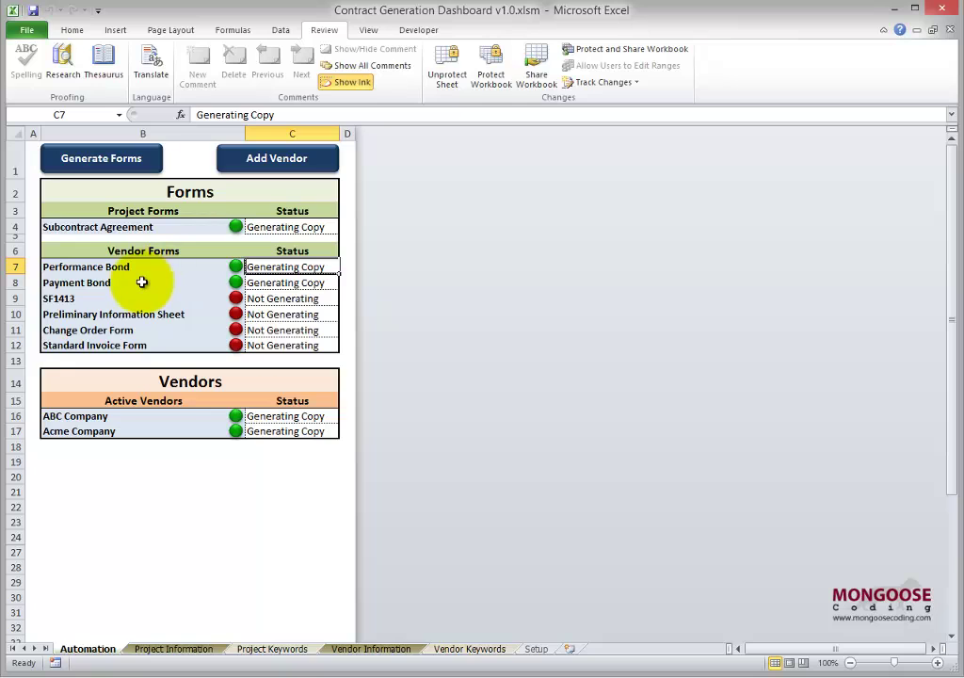
click(236, 432)
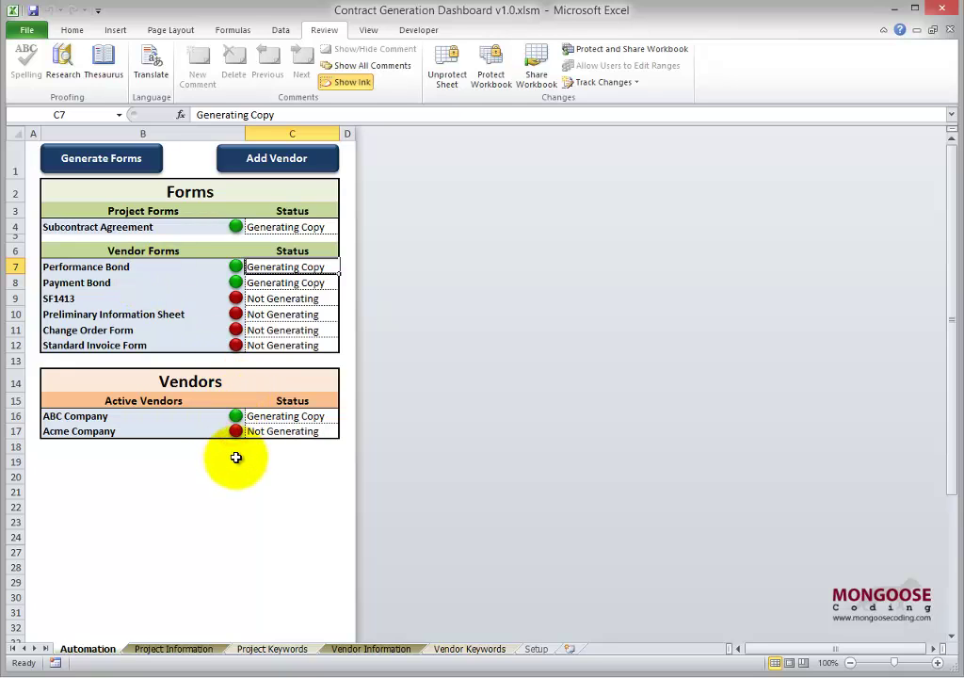
- Return Acme Company and all four forms to Generating Copy
click(235, 431)
click(236, 346)
click(235, 329)
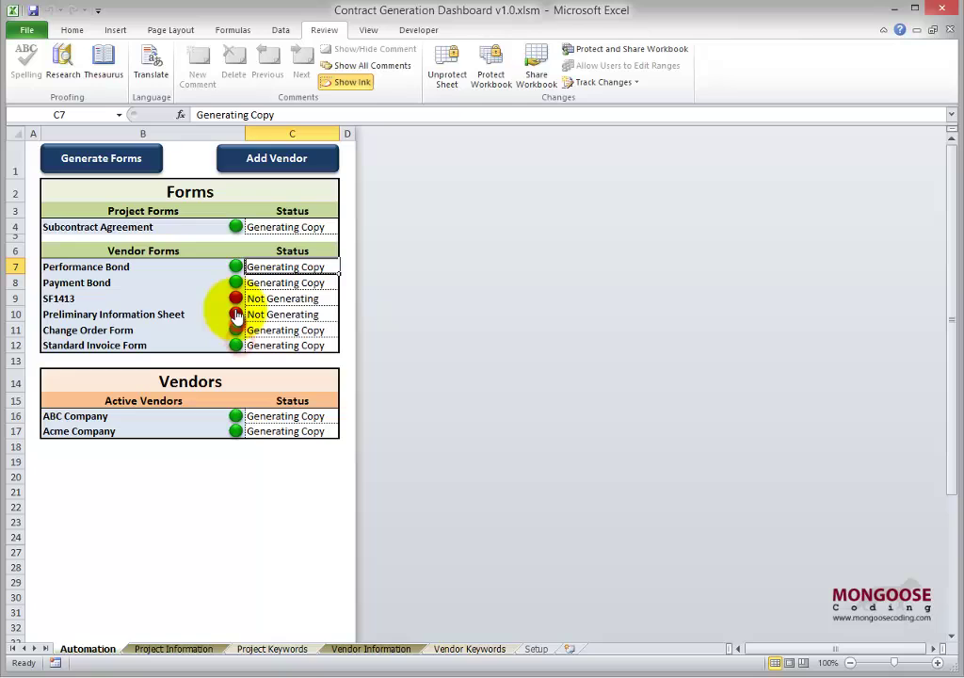
click(235, 314)
click(235, 298)
key(alt+w)
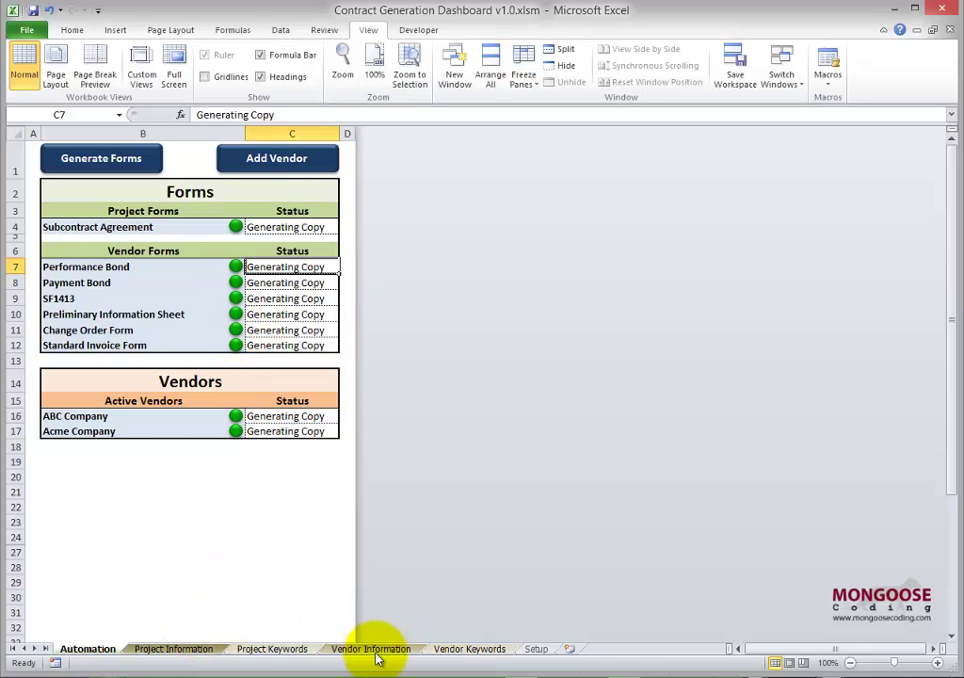
- Review the Project Information values and the Project Keywords placeholders
click(173, 650)
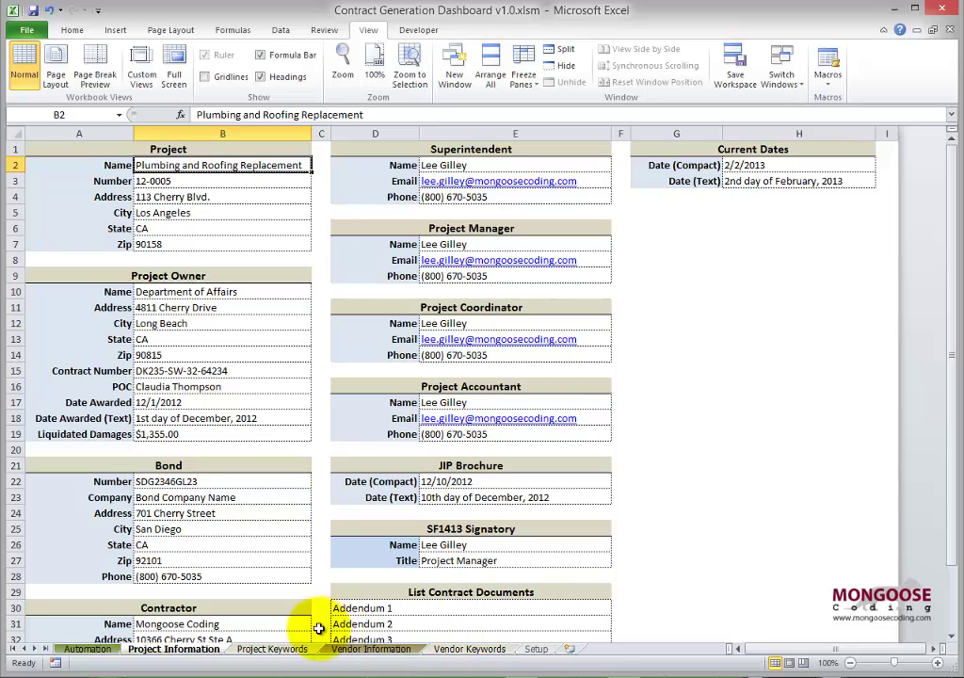
click(276, 649)
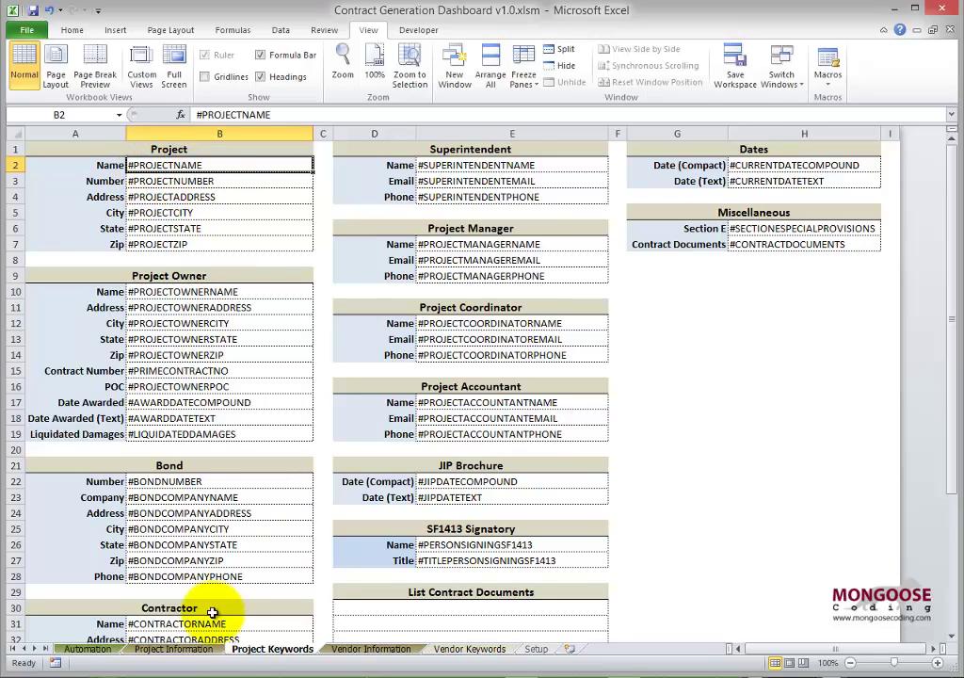
click(174, 650)
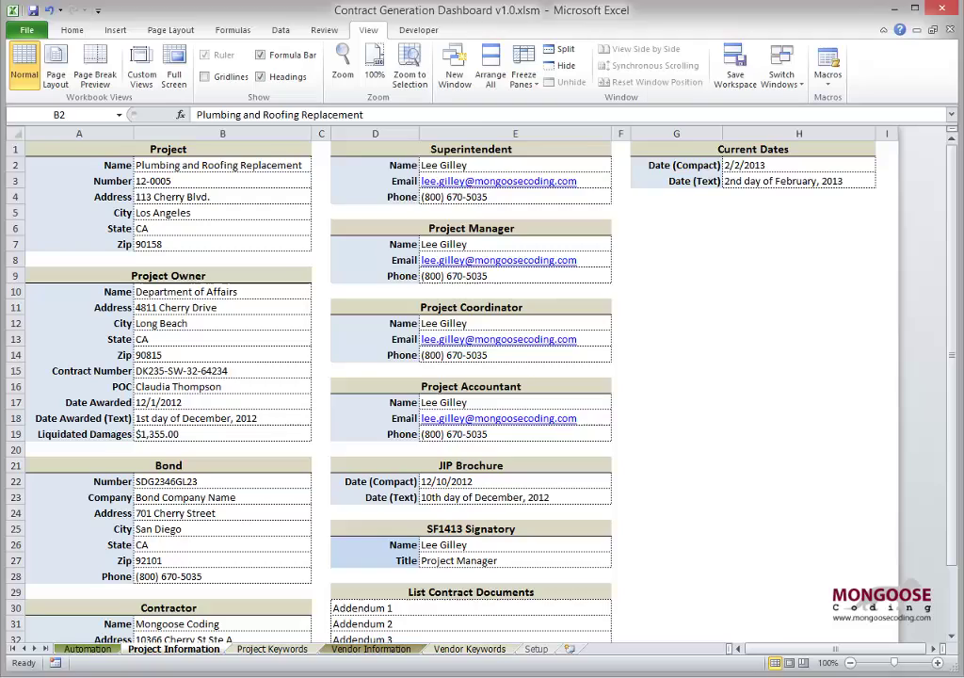
- Open Standard Subcontract Agreement.dotx from the Contract Population Templates folder
key(alt+Tab)
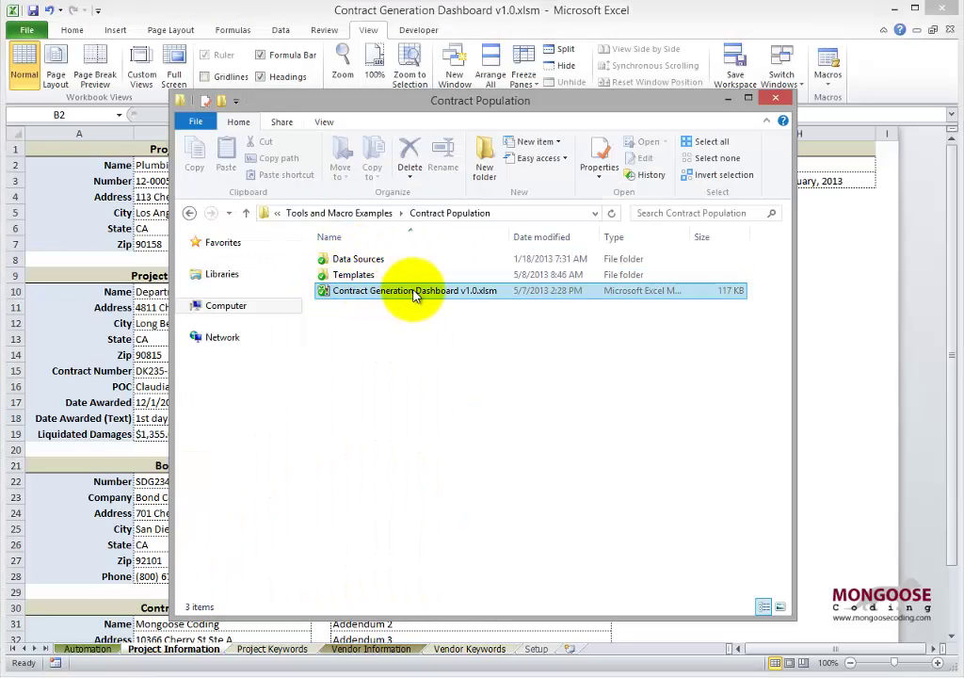
double_click(363, 275)
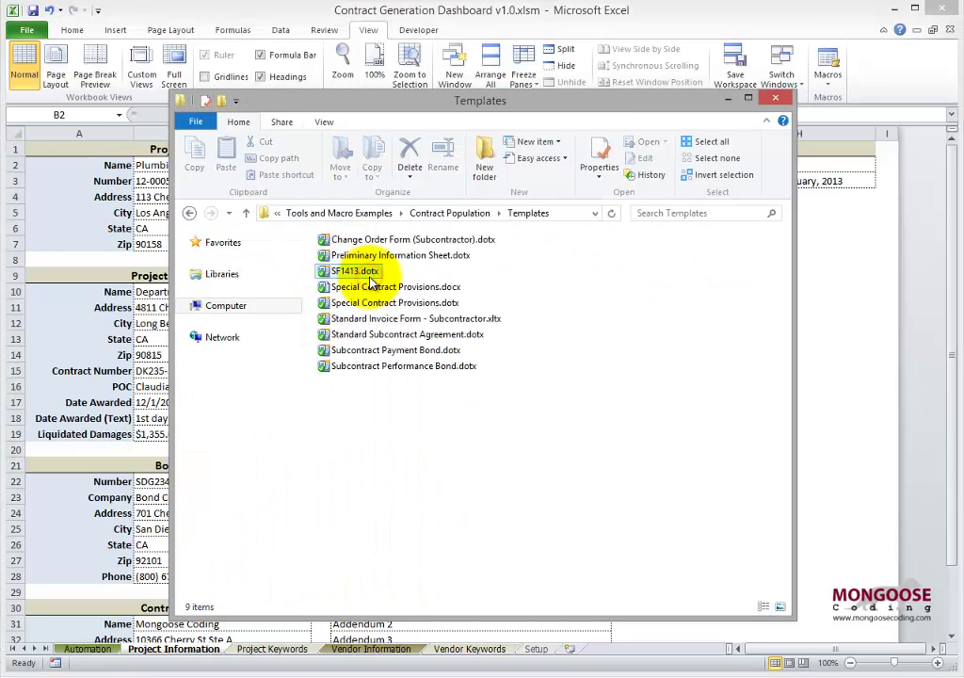
double_click(453, 335)
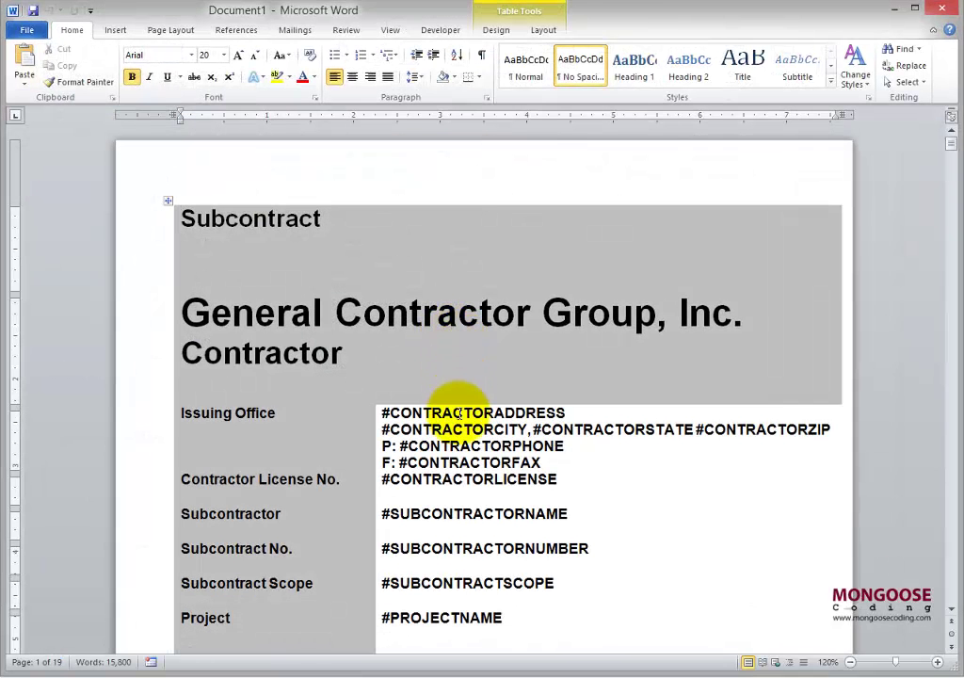
- Highlight the #CONTRACTORADDRESS, #CONTRACTORCITY and page-2 #PROJECTOWNERNAME placeholders in the template
double_click(462, 415)
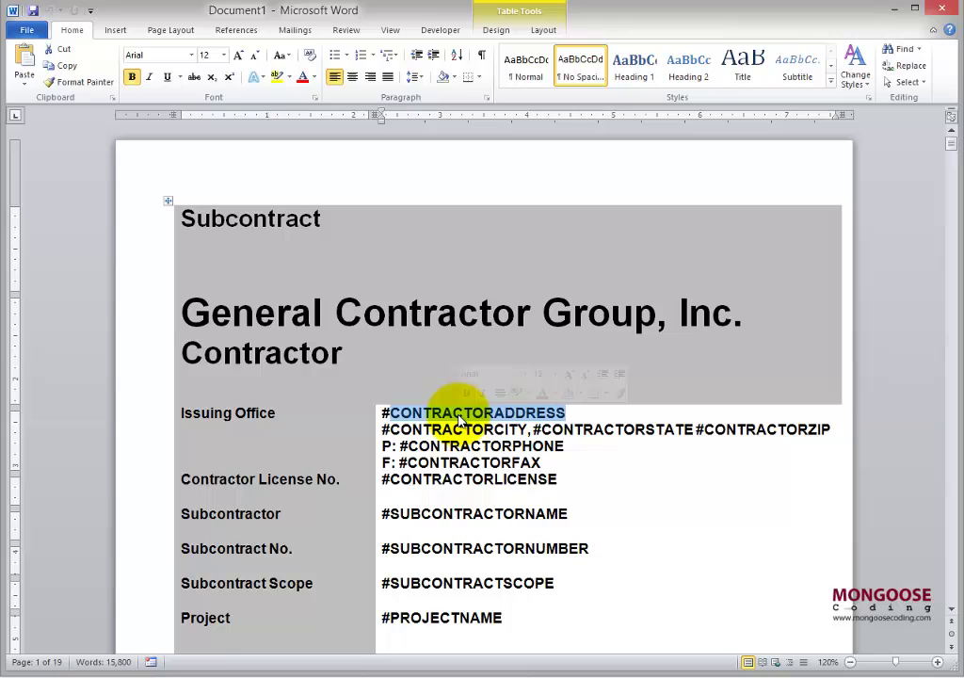
double_click(440, 430)
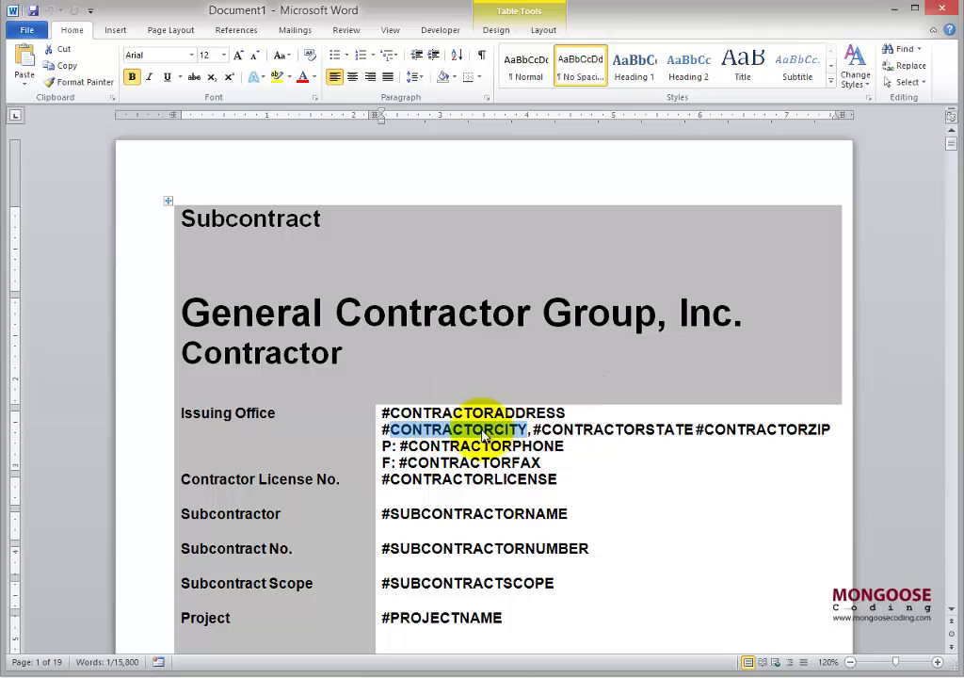
scroll(480, 442, down, 15)
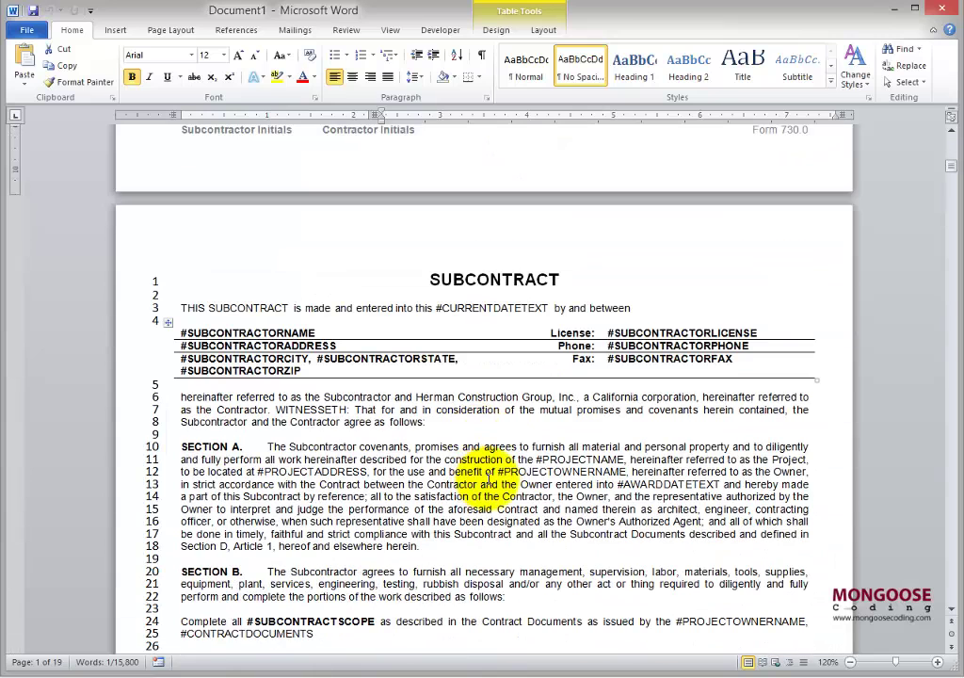
double_click(560, 472)
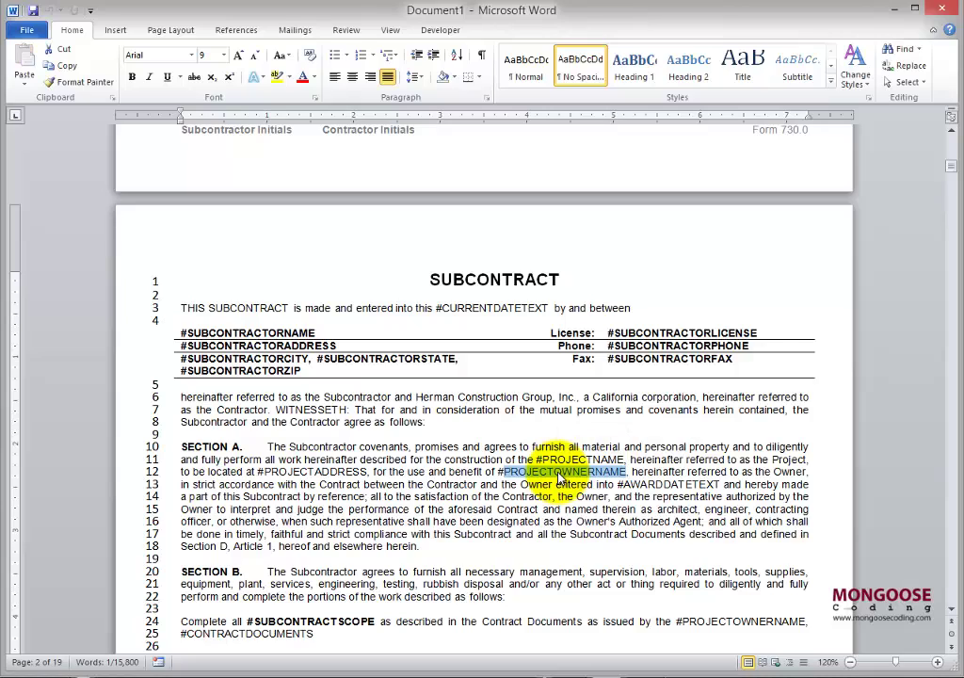
- Minimize Word and check the Vendor Information sheet before returning to the Automation sheet
click(893, 9)
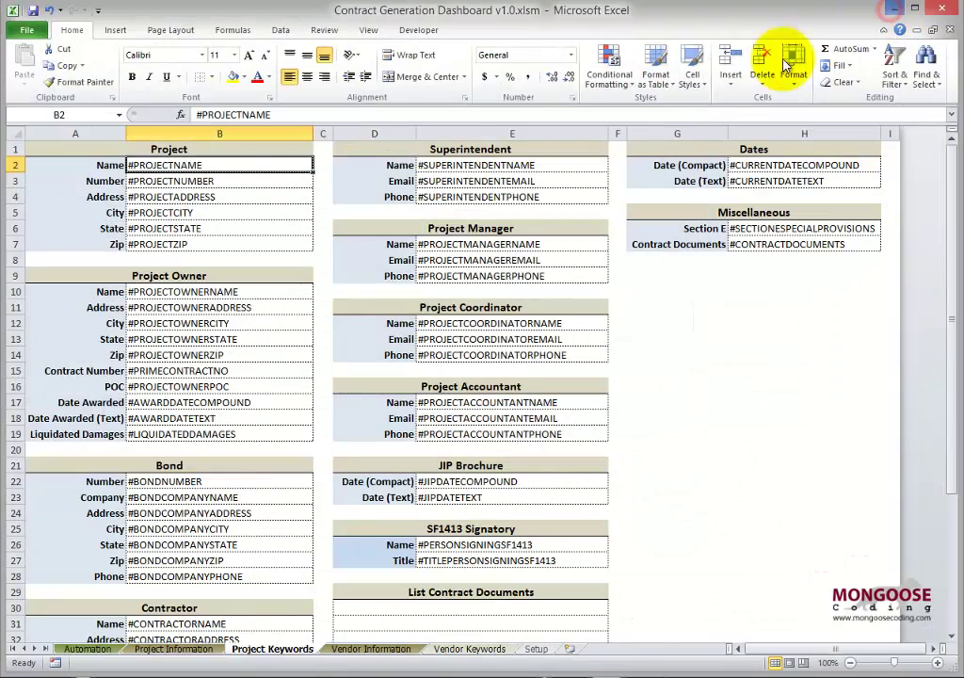
click(104, 649)
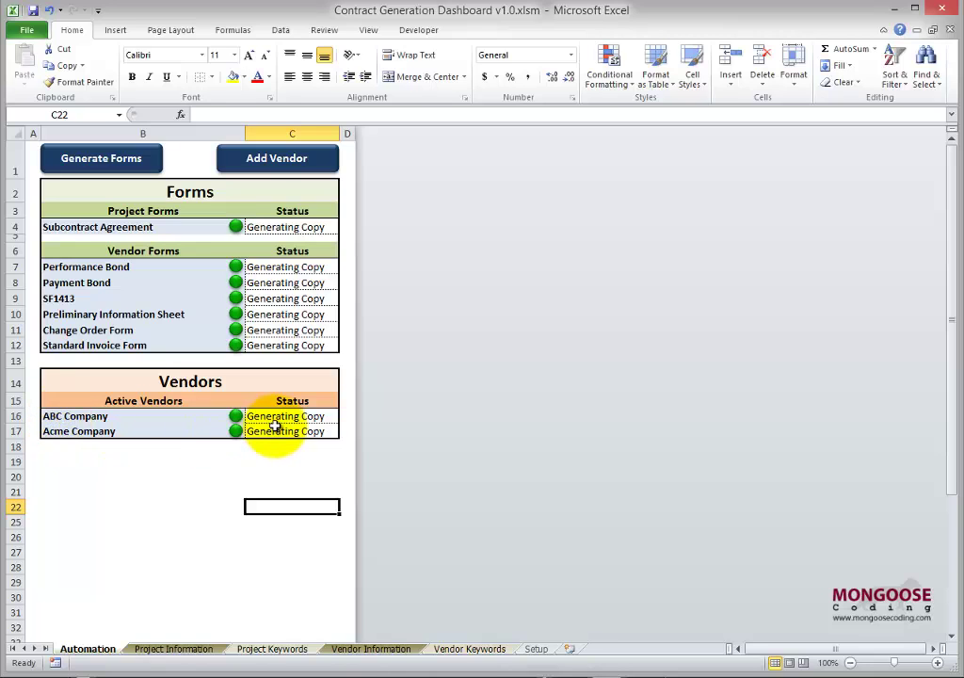
click(367, 650)
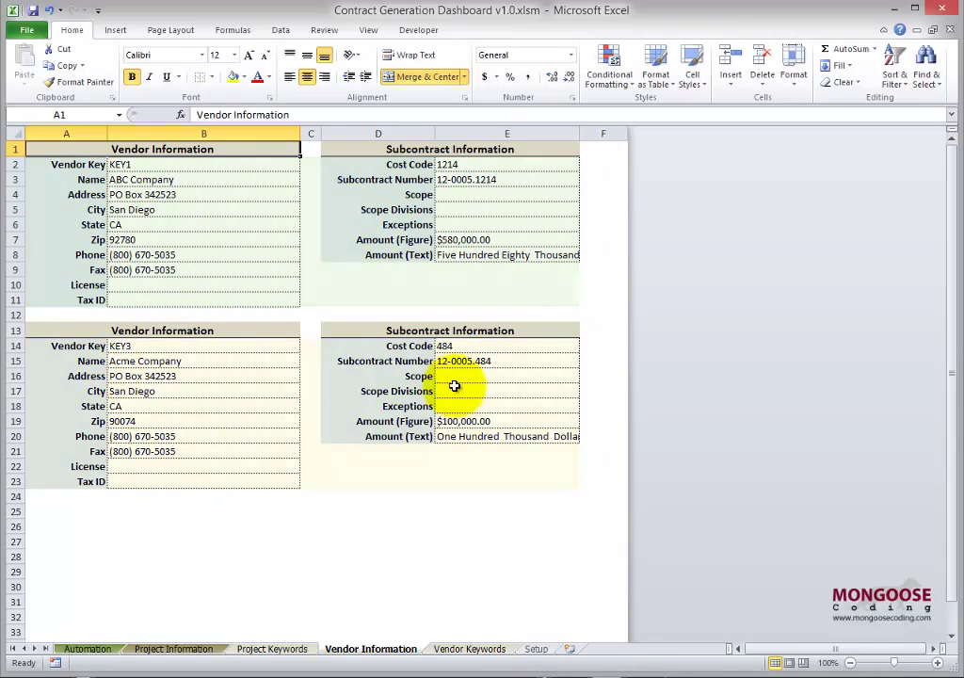
click(109, 650)
- Add vendor key5 (MC Company) and check its new Vendor Information block
click(269, 162)
text(key5)
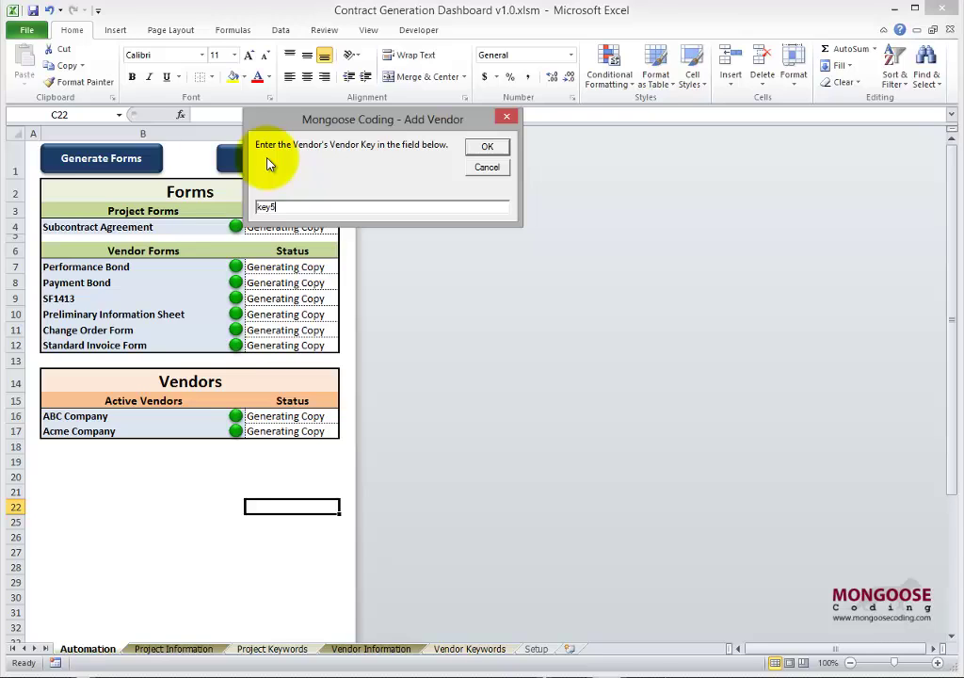
key(Return)
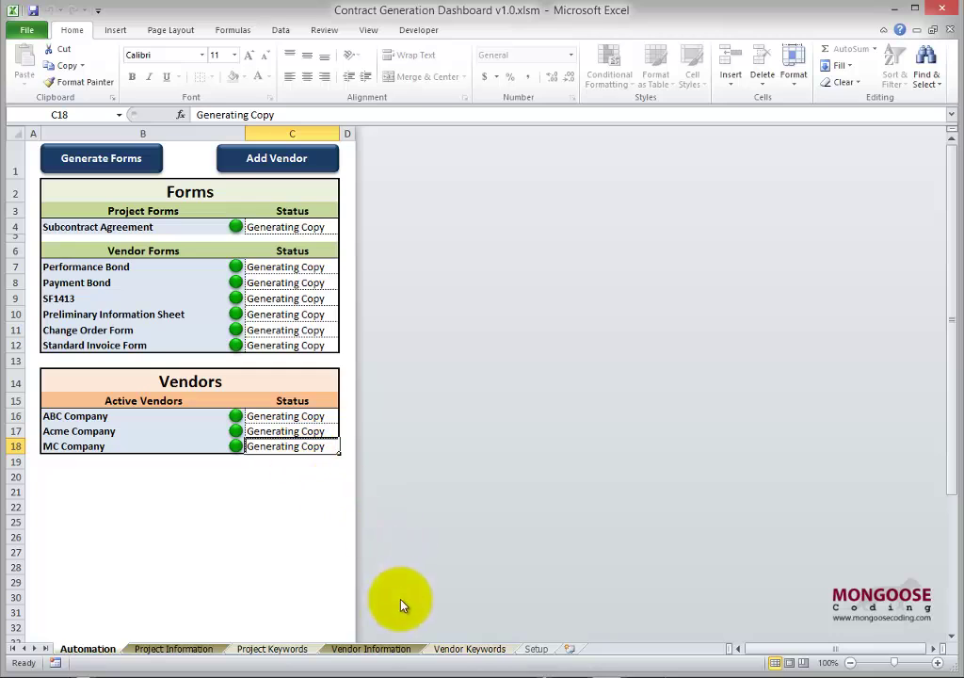
click(358, 650)
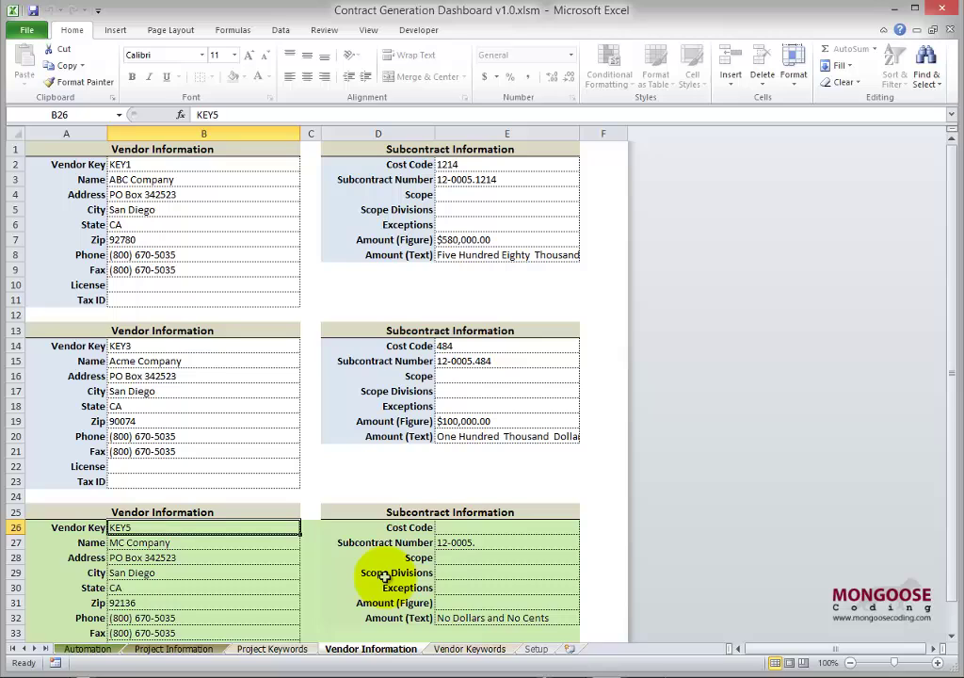
click(83, 650)
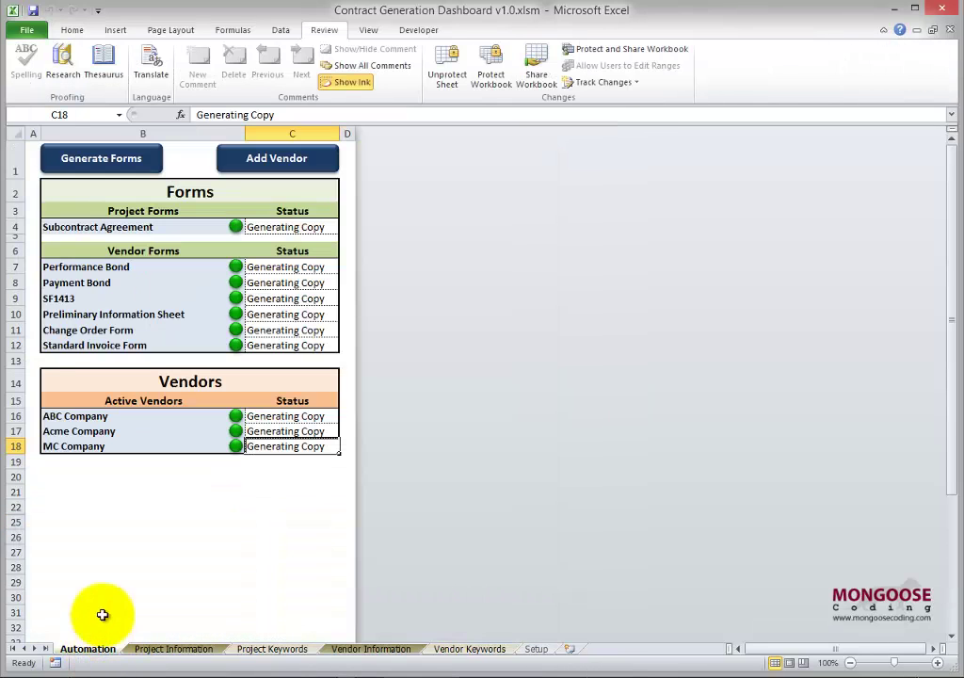
- Go up from Templates to the Contract Population folder with no files selected
key(alt+Tab)
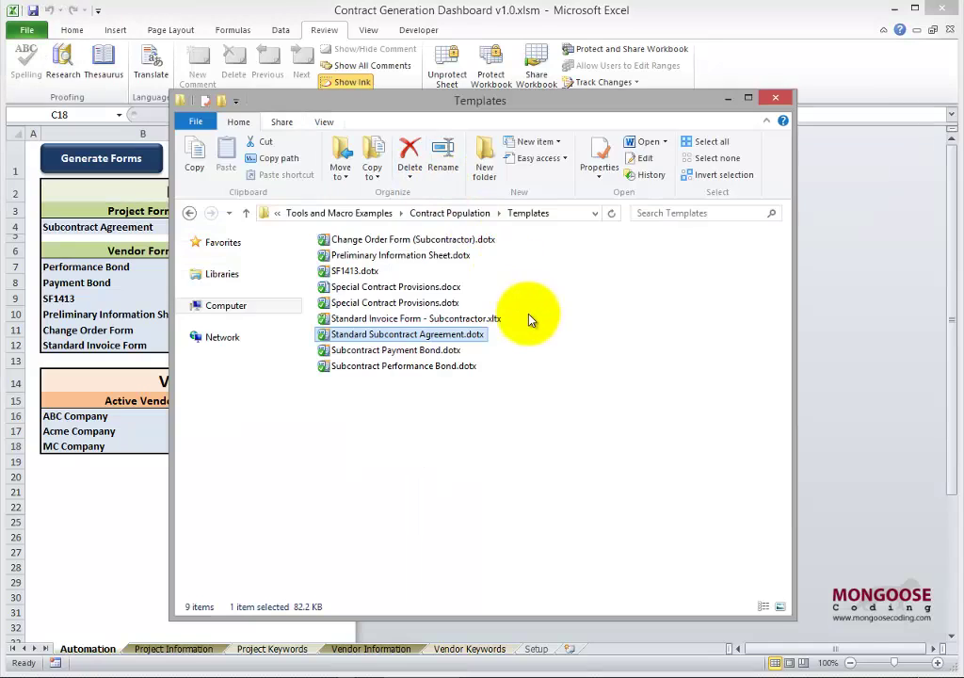
click(474, 214)
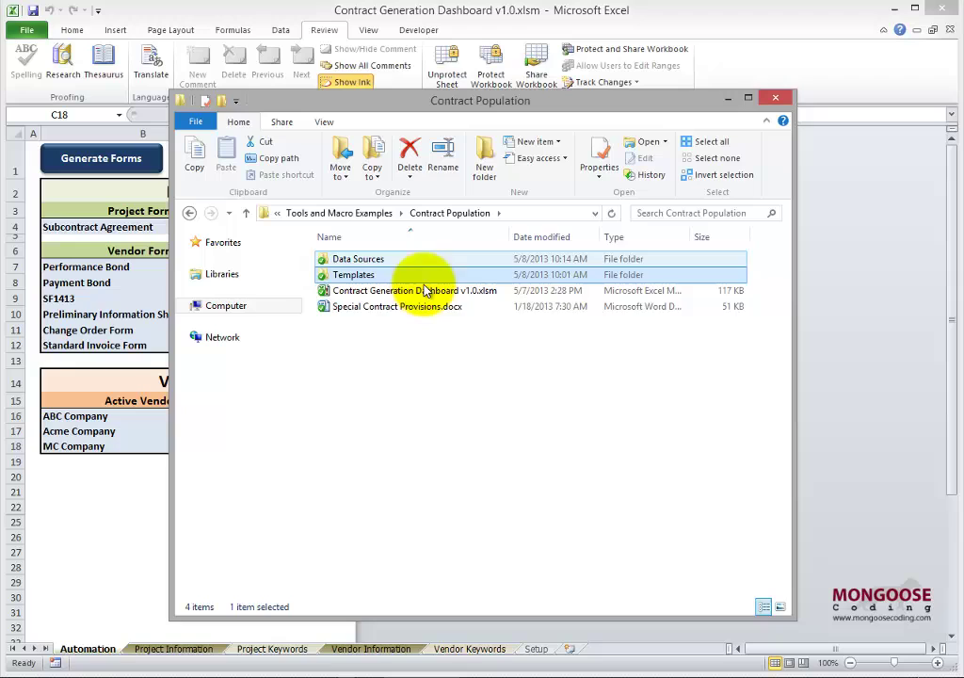
drag(318, 324, 738, 351)
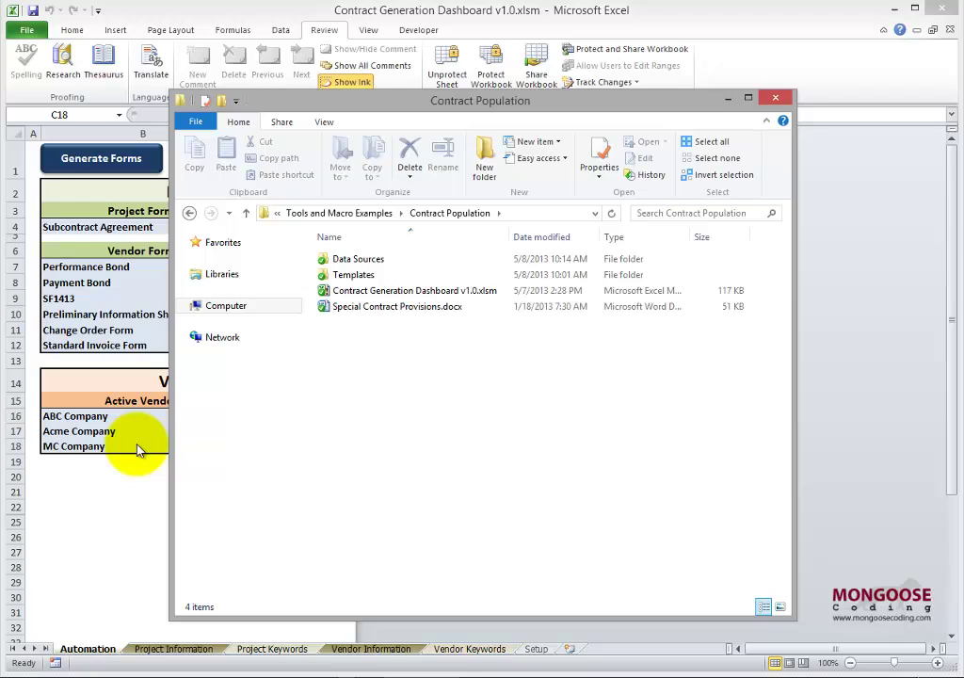
- Run Generate Forms, confirming Yes that the special provisions are completed
click(132, 493)
click(127, 162)
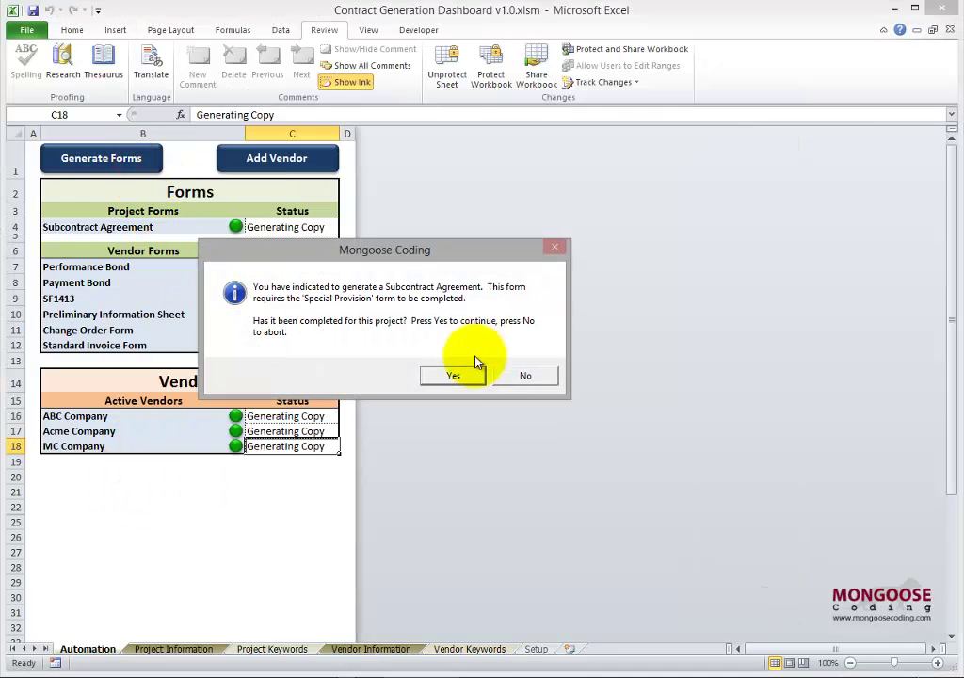
click(451, 374)
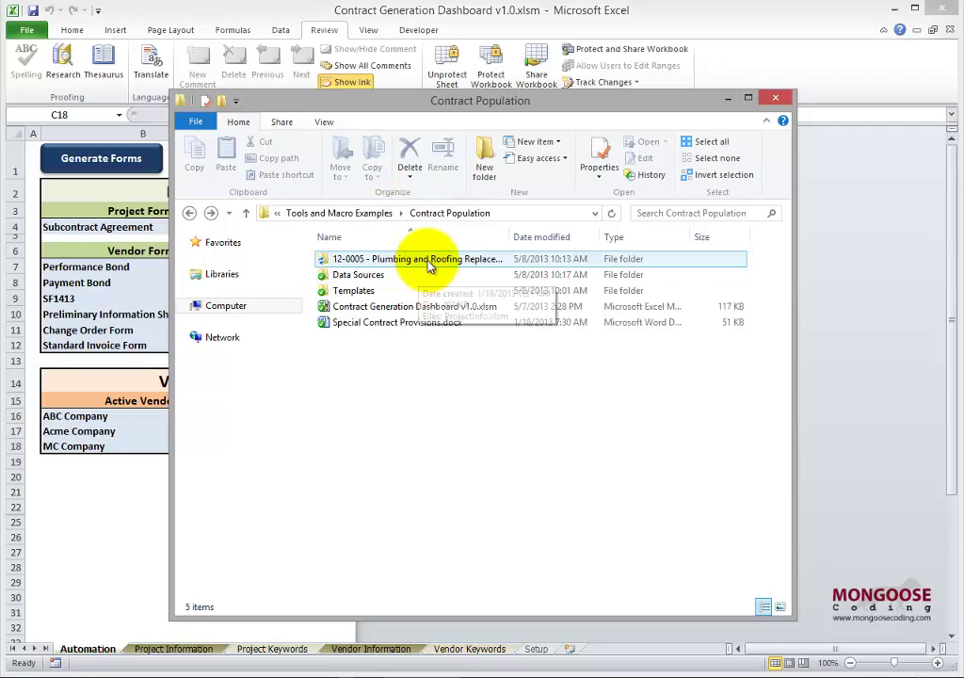
- Open the 12-0005 Plumbing and Roofing Replacement folder and select its three vendor folders
click(429, 266)
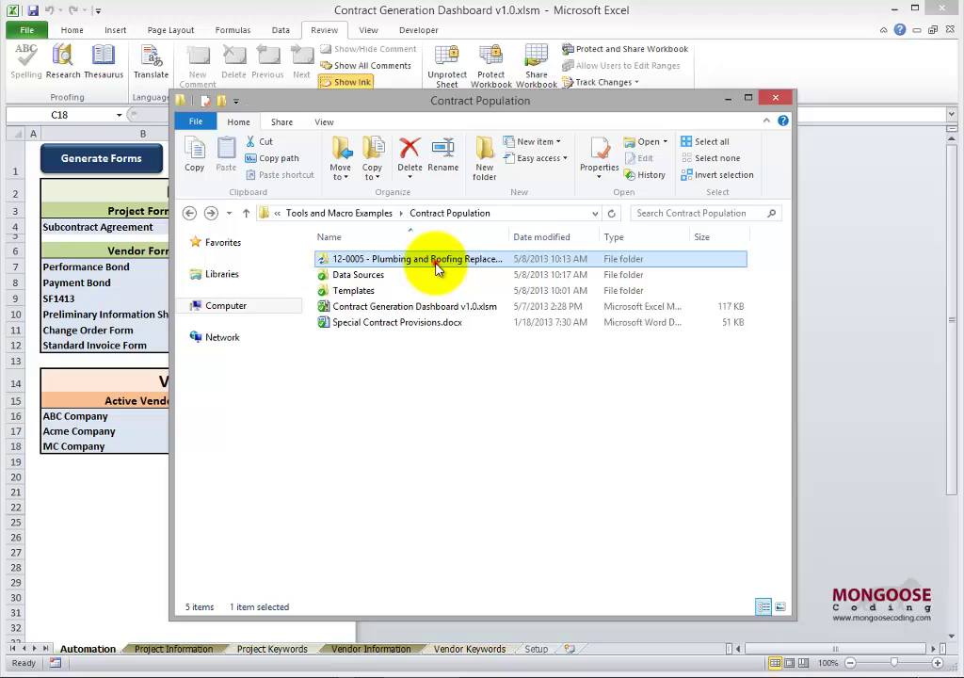
double_click(431, 265)
drag(763, 287, 697, 257)
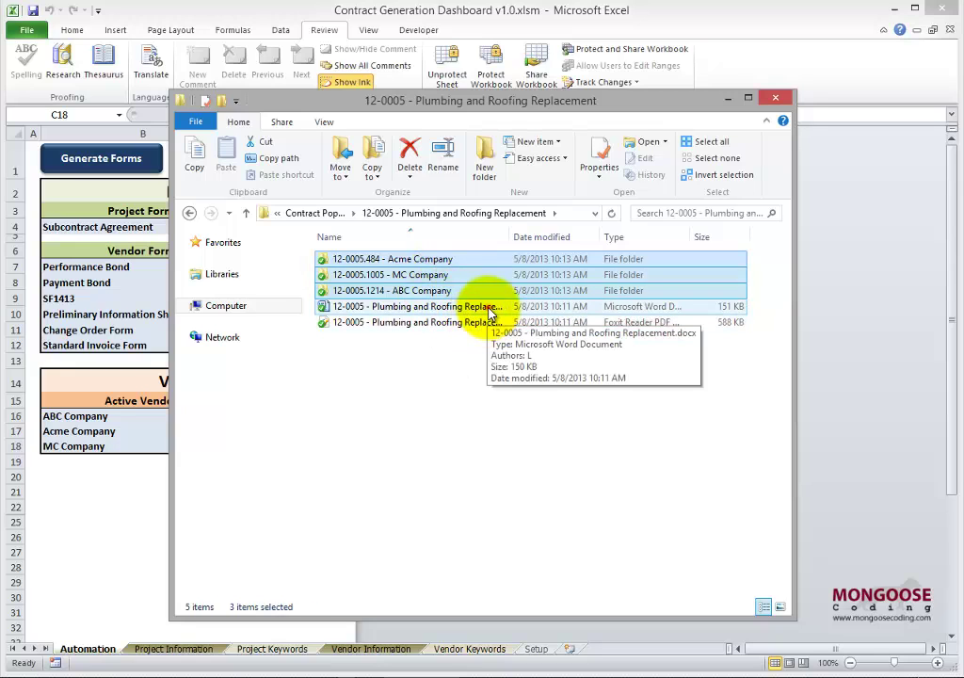
- Open the generated contract in Word and copy the Issuing Office address lines
click(489, 315)
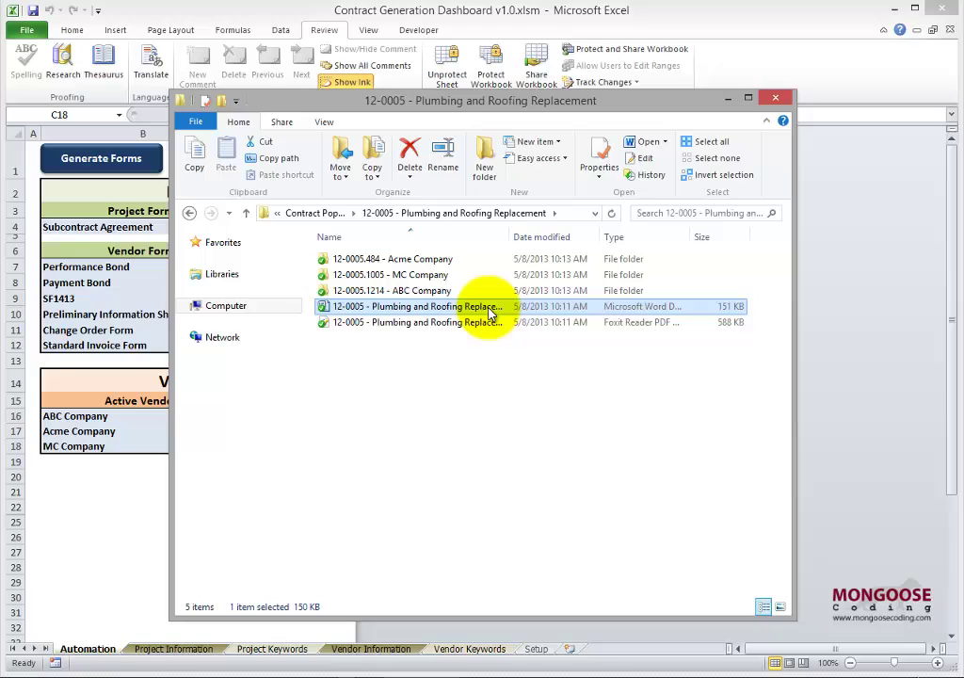
double_click(489, 314)
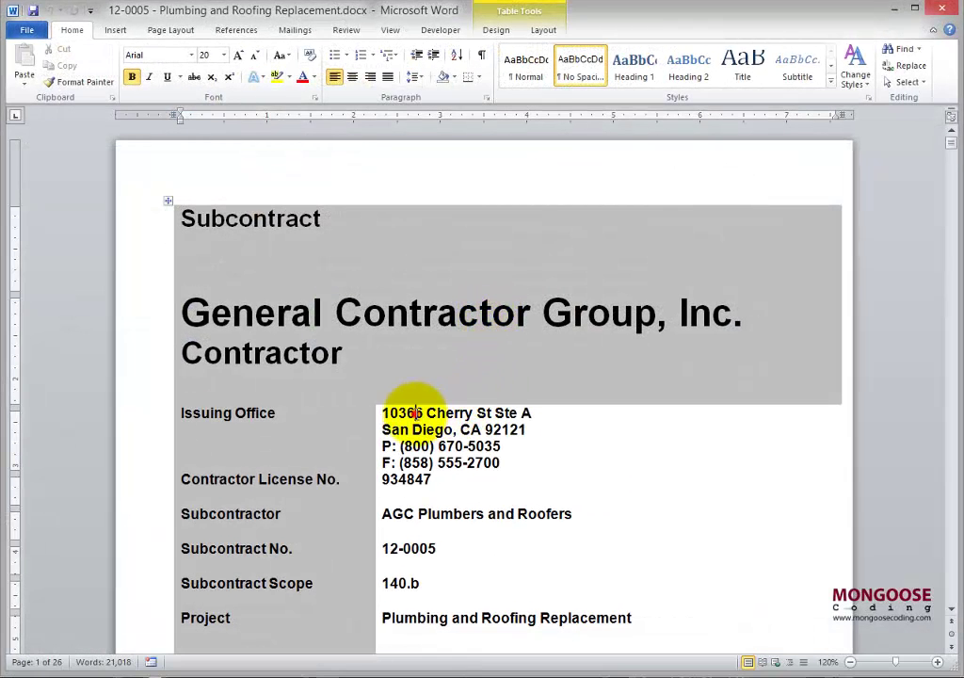
drag(415, 412, 409, 450)
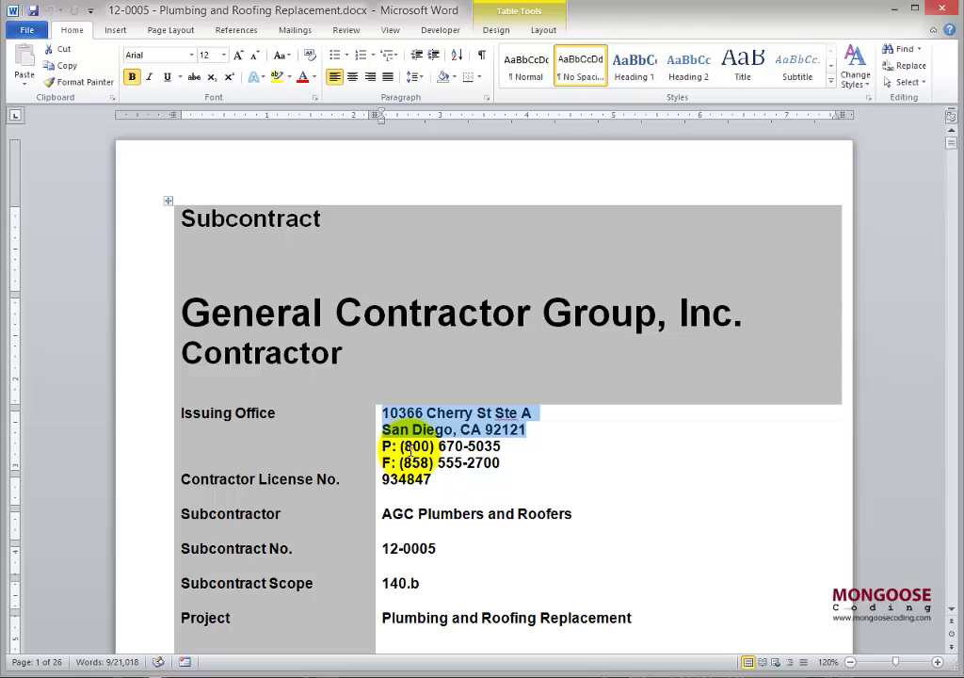
key(ctrl+c)
- Open the 12-0005.1214 - ABC Company vendor folder and select its placeholder text files
key(alt+Tab)
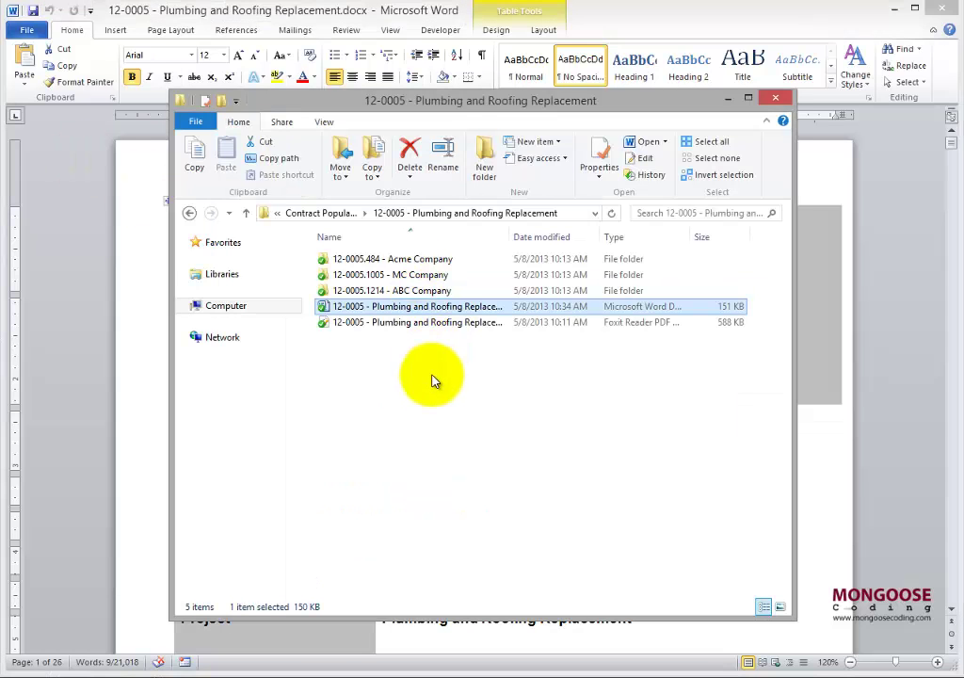
click(420, 325)
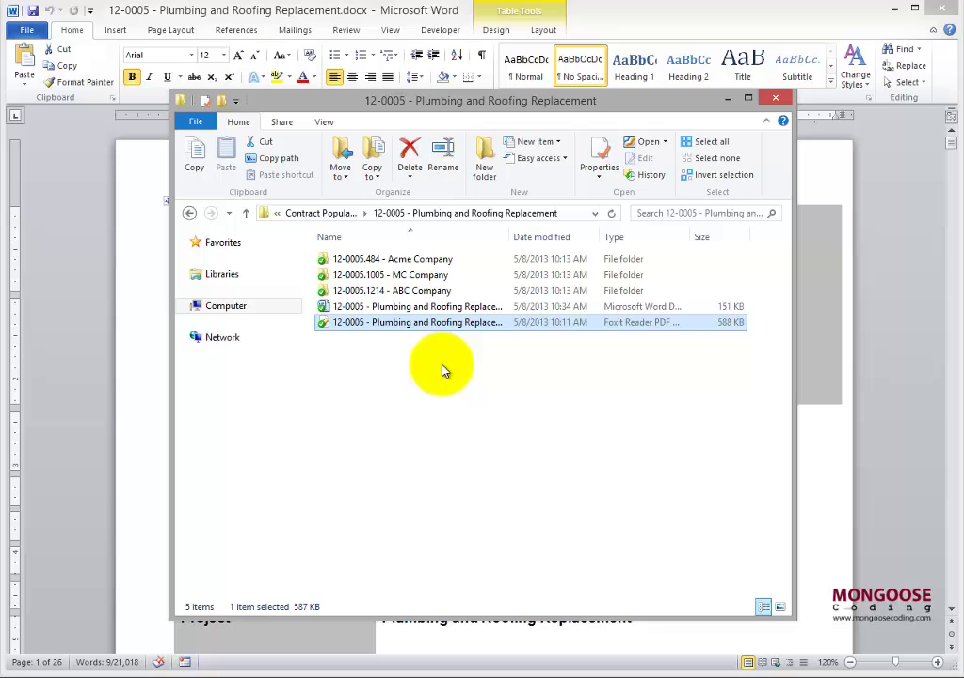
double_click(420, 295)
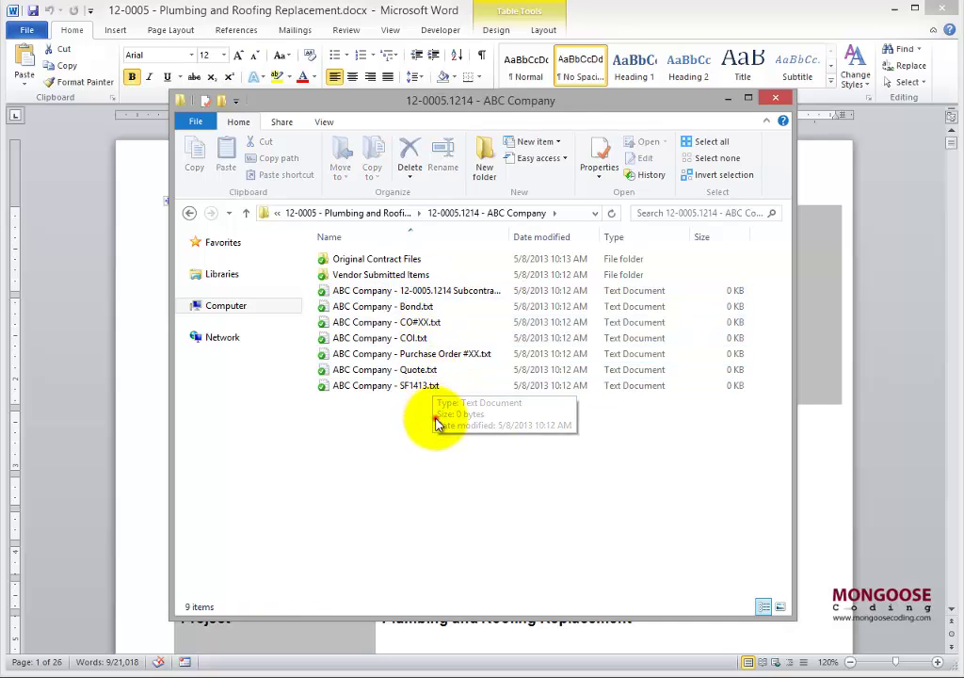
drag(437, 424, 410, 295)
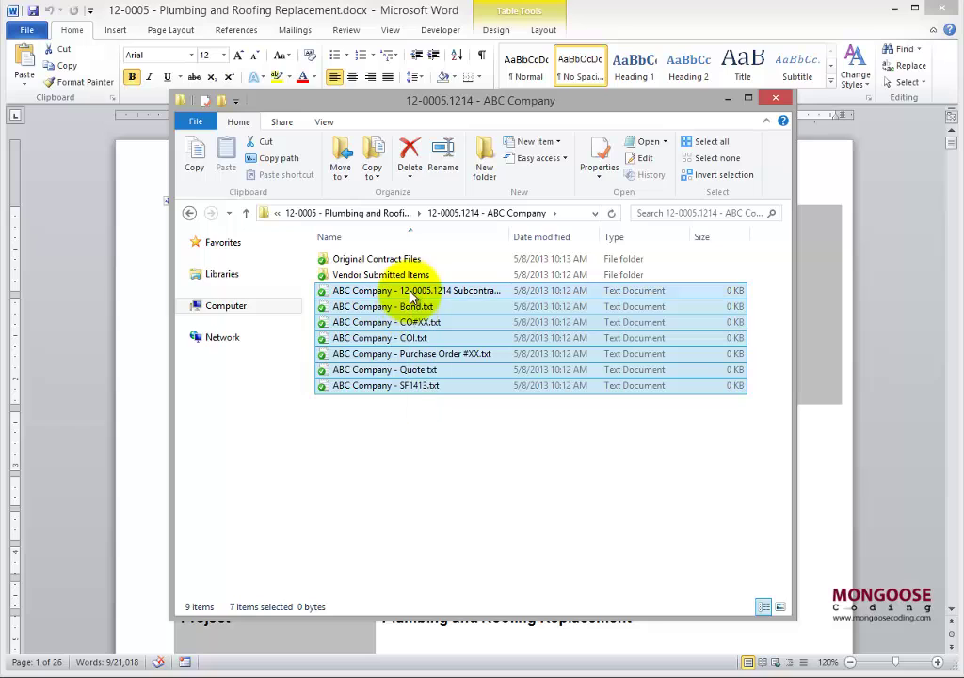
- Open Original Contract Files and browse the SF1413, bond, invoice, change order and subcontract files
click(420, 276)
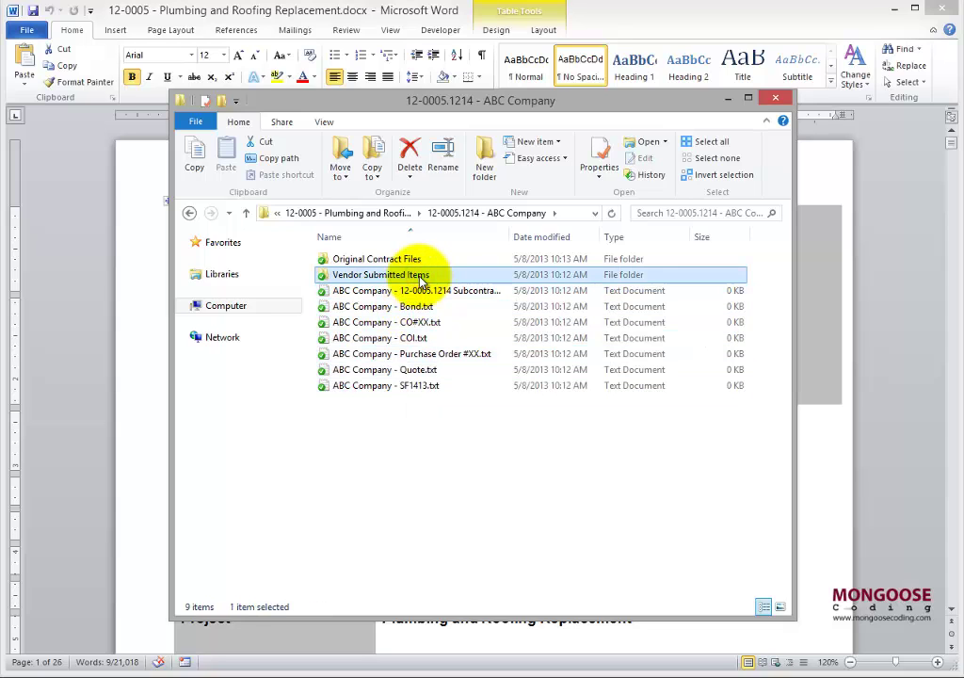
double_click(417, 264)
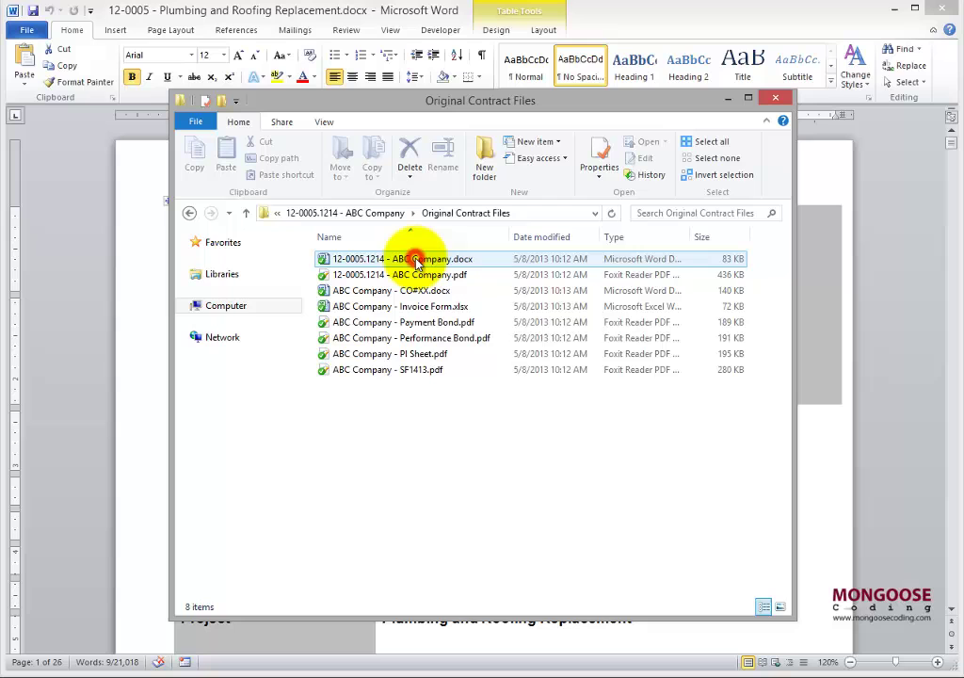
click(477, 372)
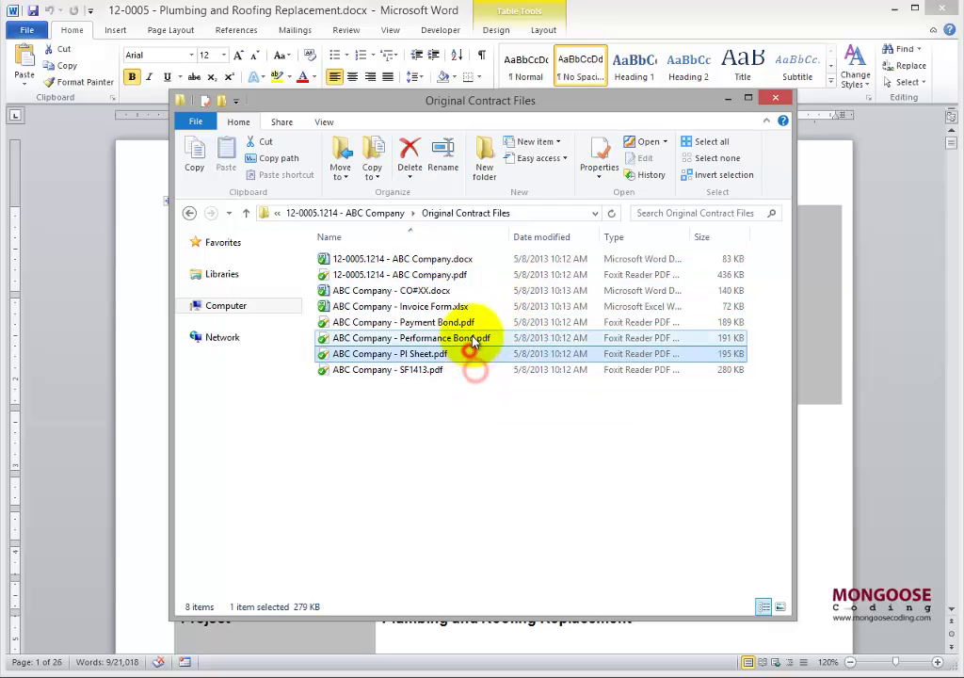
click(461, 338)
click(458, 307)
click(457, 292)
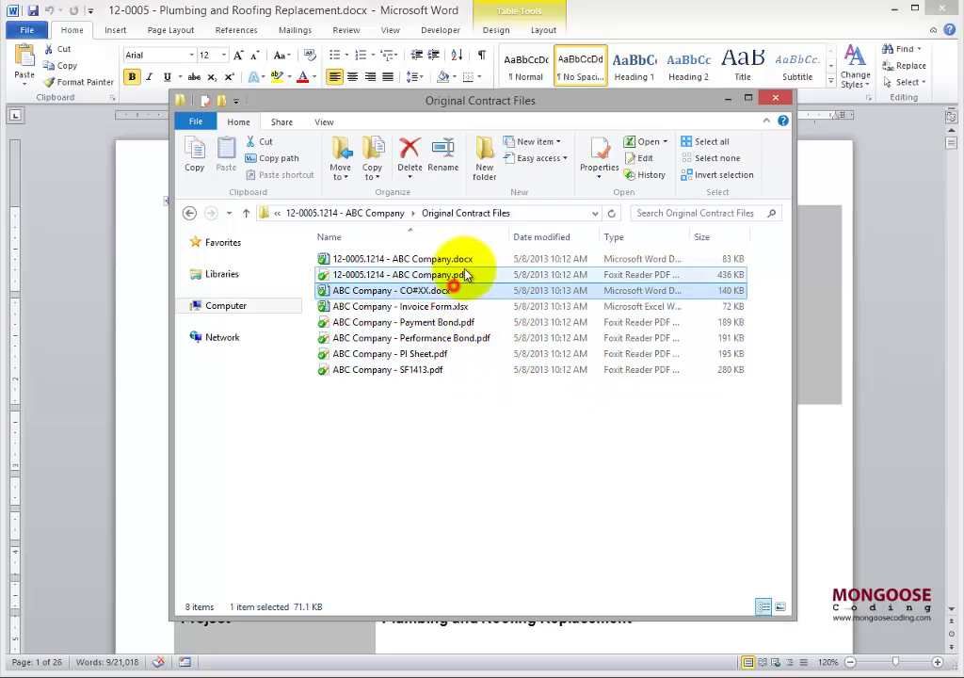
click(471, 260)
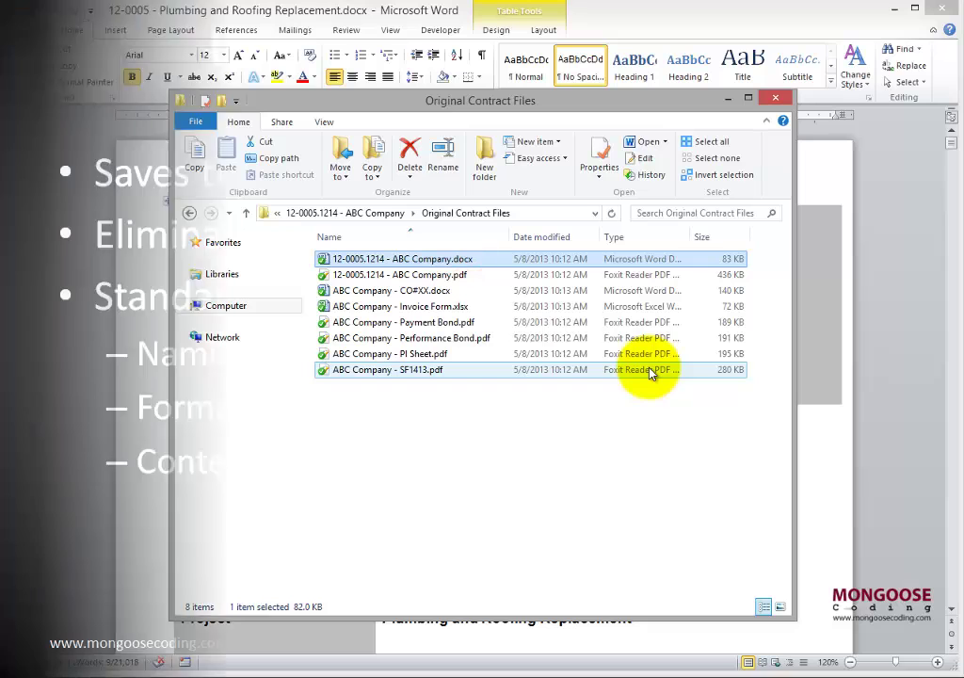